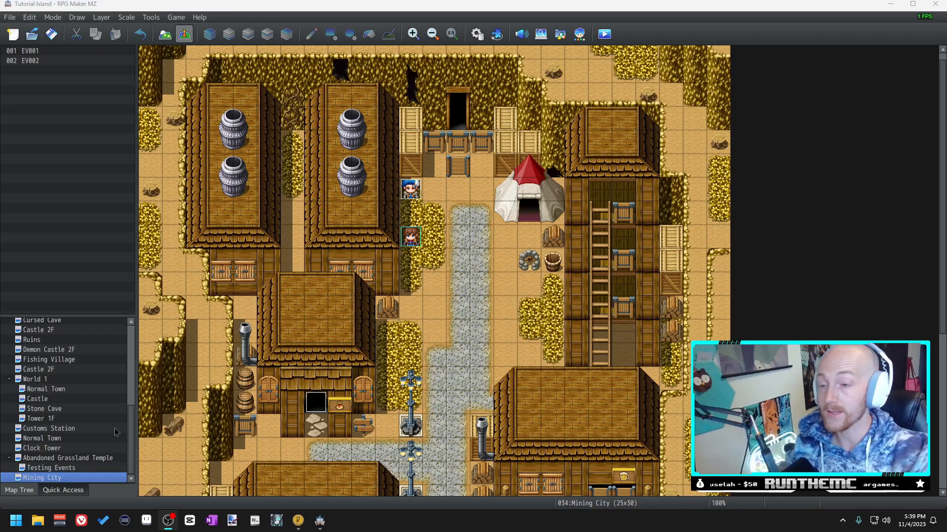
Load the sample map Mine as a new map under the Tutorial Island project root.
scroll(116, 432, up, 10)
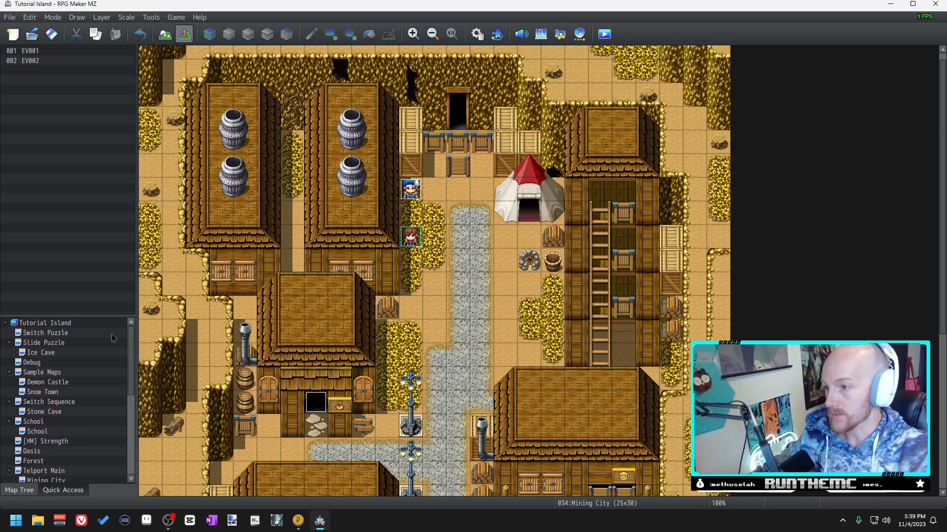
click(52, 324)
right_click(55, 324)
click(105, 353)
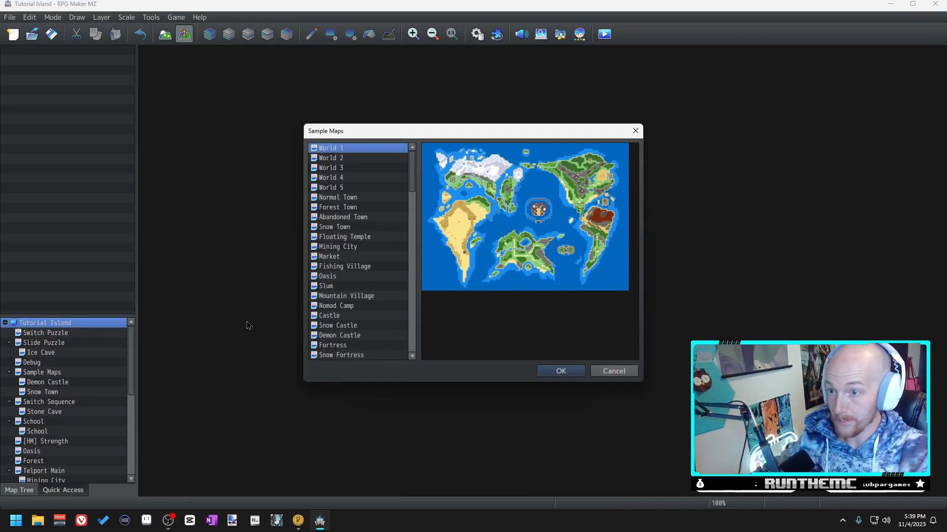
scroll(335, 197, down, 3)
click(340, 306)
click(335, 316)
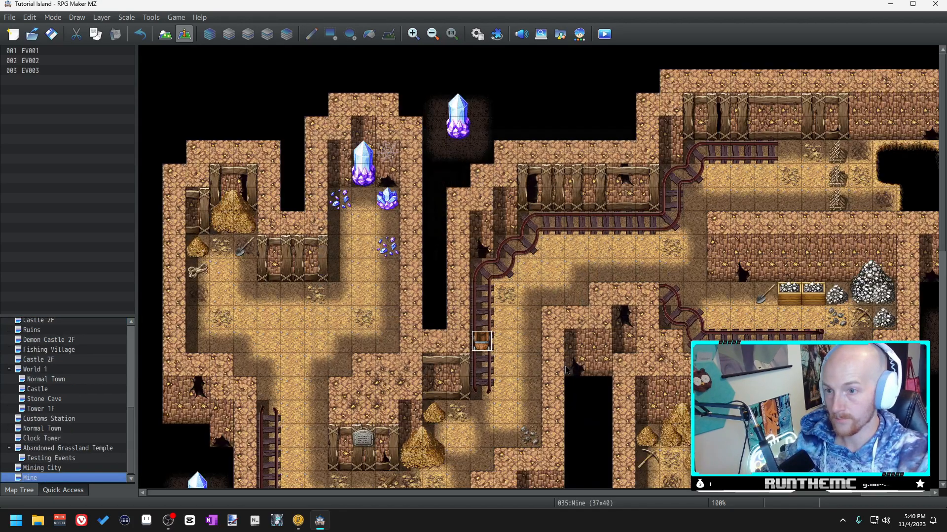
click(561, 371)
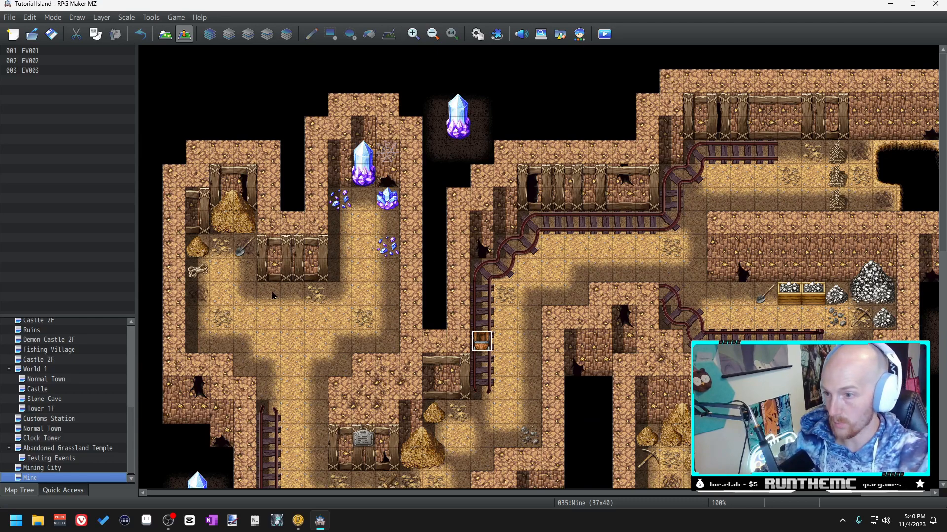
Create an event at tile 6,10 of the Mine map with the left-tilted blue-handled lever from !Switch1 as its image.
click(292, 298)
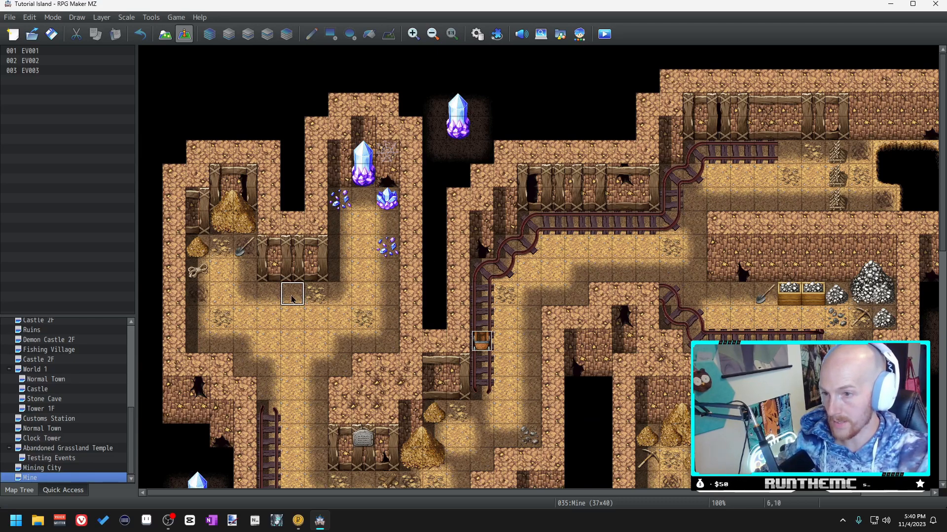
click(362, 222)
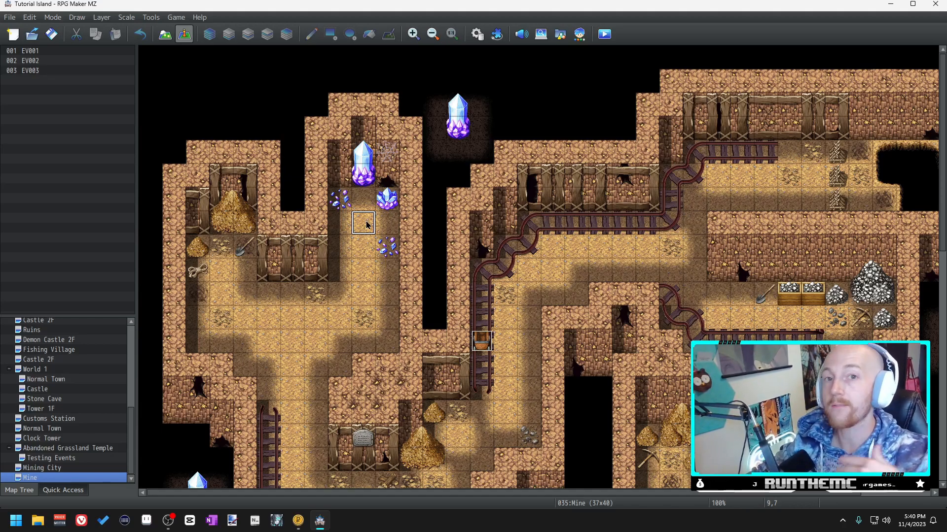
double_click(367, 226)
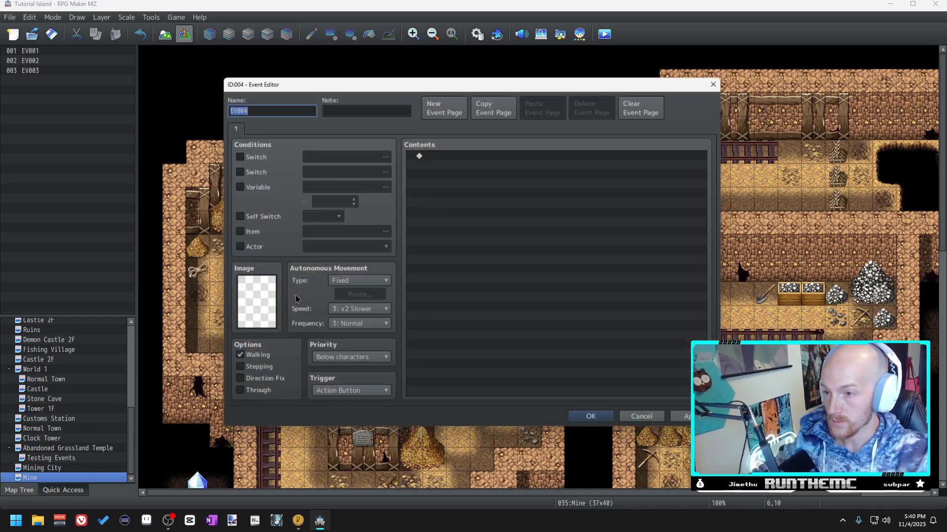
double_click(248, 305)
click(384, 228)
scroll(397, 232, down, 10)
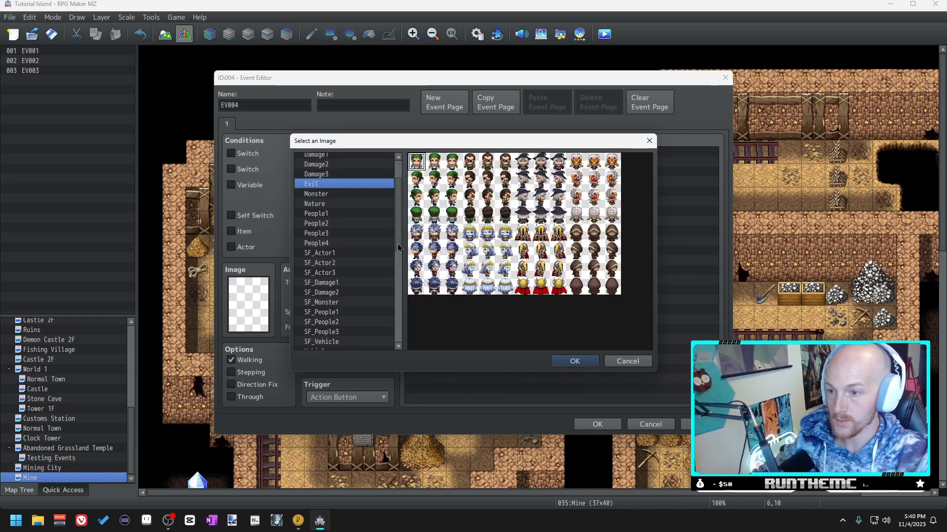
click(329, 279)
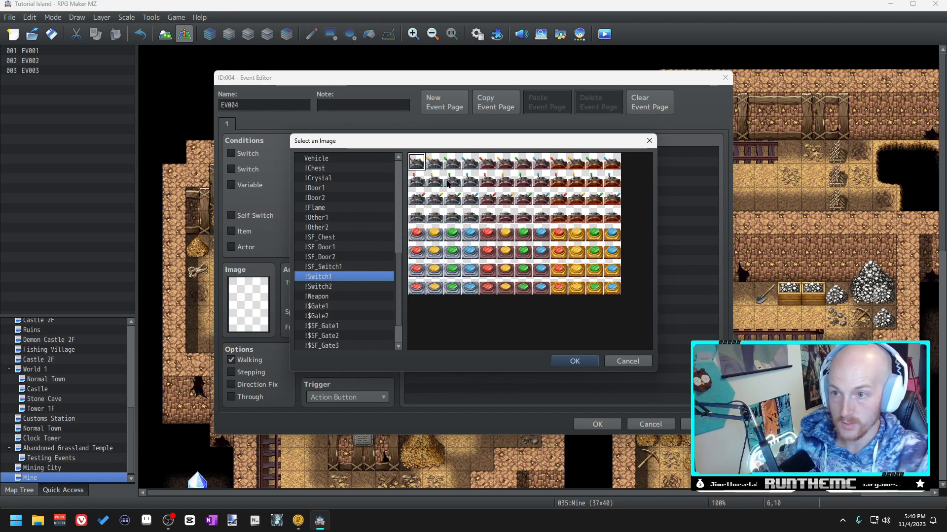
click(468, 167)
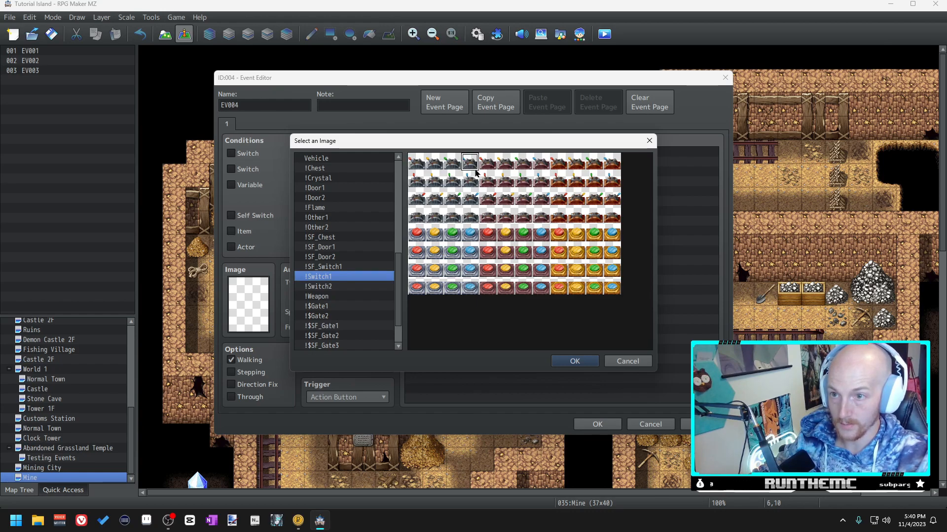
click(574, 361)
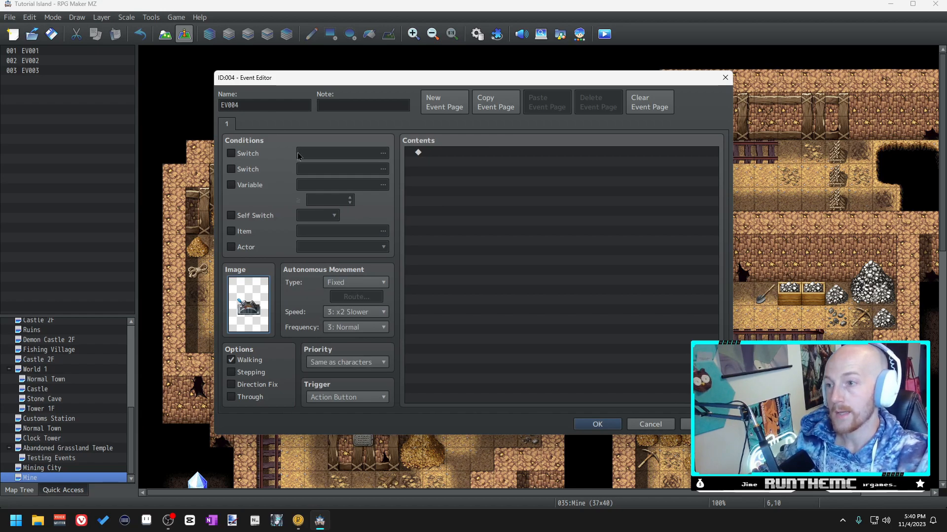
Add a Control Switches command to the lever event, naming switch 0026 SwitchPulled and turning it ON.
double_click(430, 157)
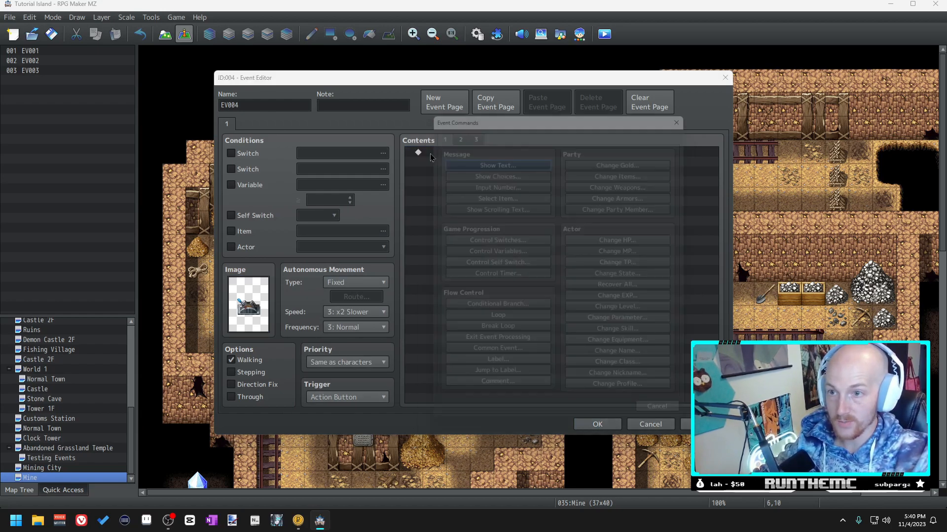
click(513, 242)
click(584, 251)
click(500, 190)
click(589, 213)
click(593, 366)
text(SwitchPulled)
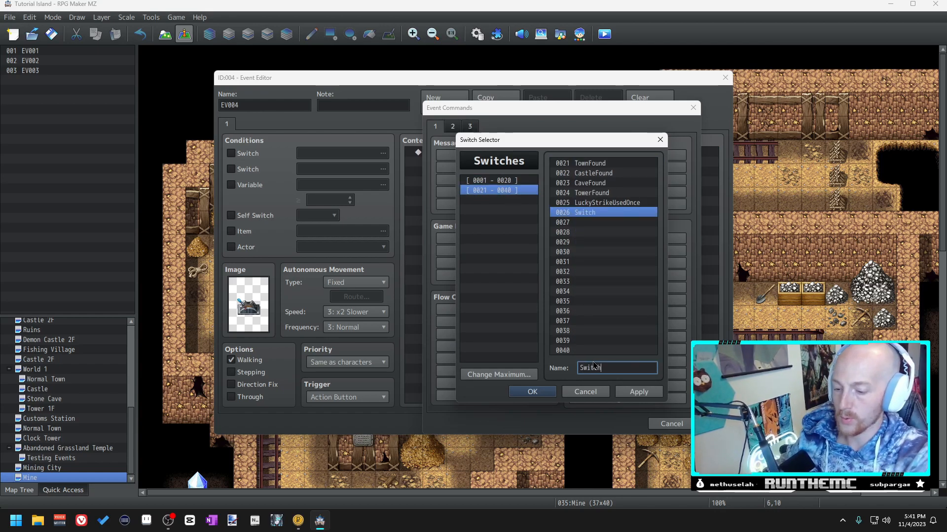
click(540, 397)
click(562, 316)
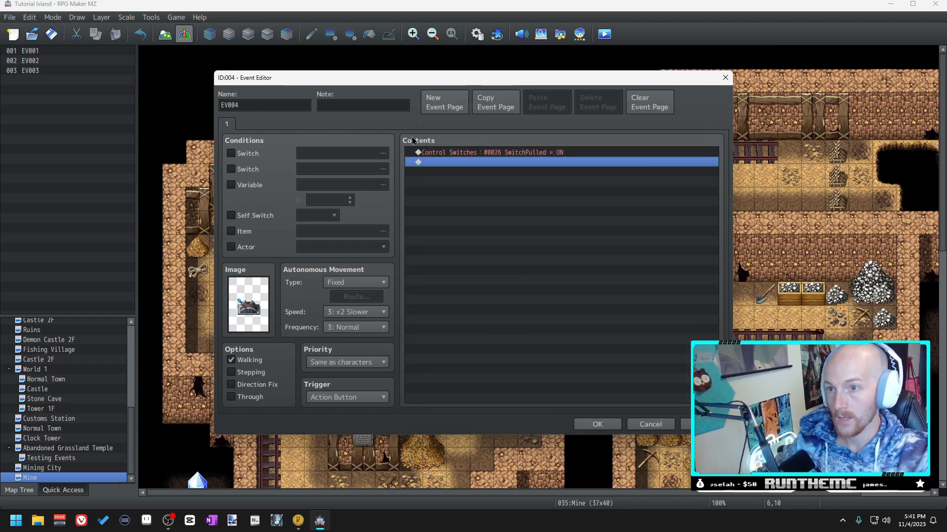
Add a second page to the lever event using the right-tilted blue-handled lever from !Switch1 as its image.
click(444, 102)
double_click(254, 293)
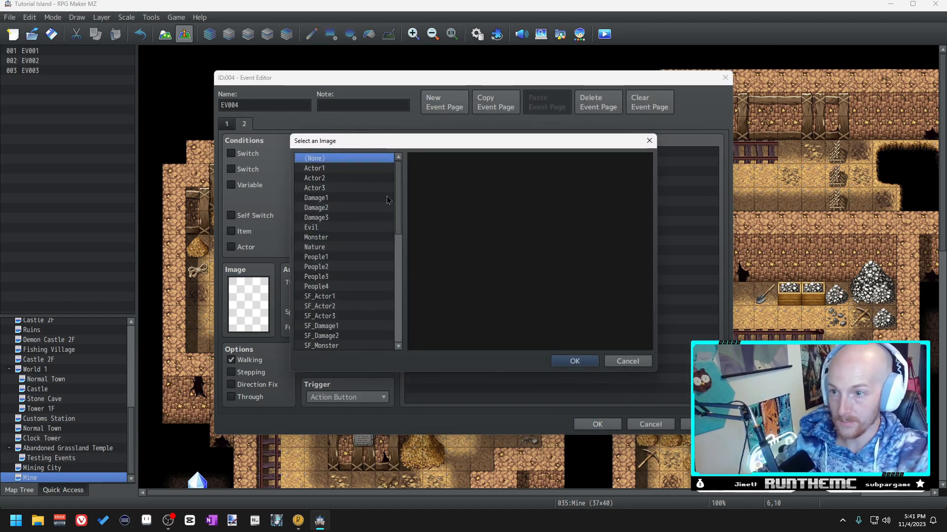
drag(401, 232, 402, 324)
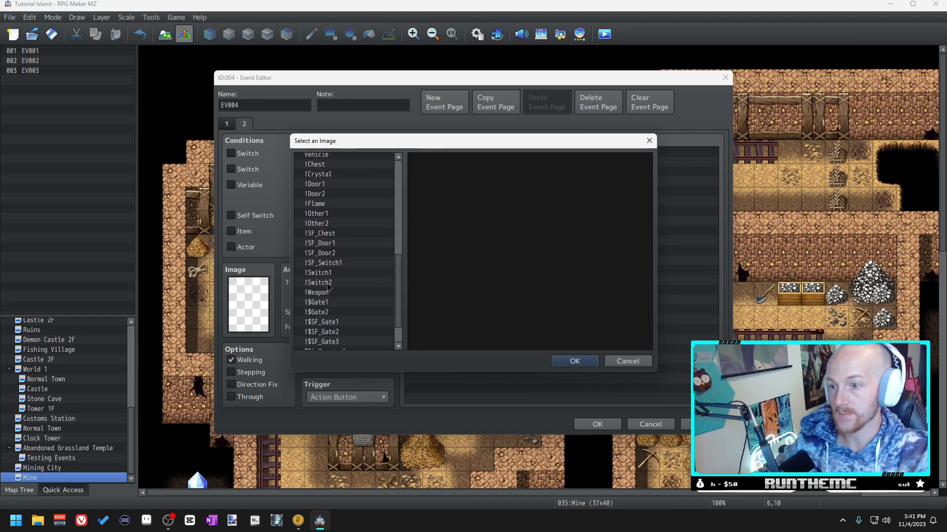
click(329, 272)
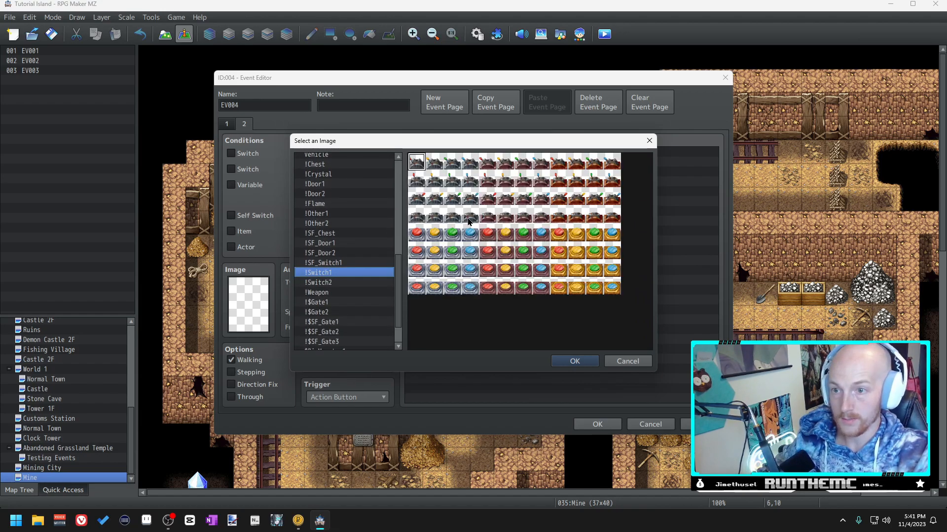
click(471, 199)
click(574, 361)
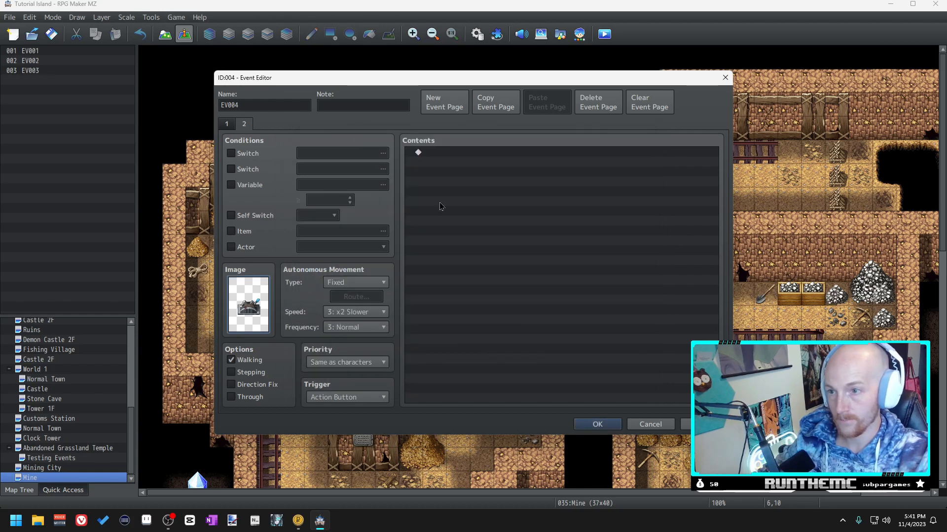
Add a Control Switches command turning 0026 SwitchPulled OFF on the lever event's second page and save the event.
double_click(438, 157)
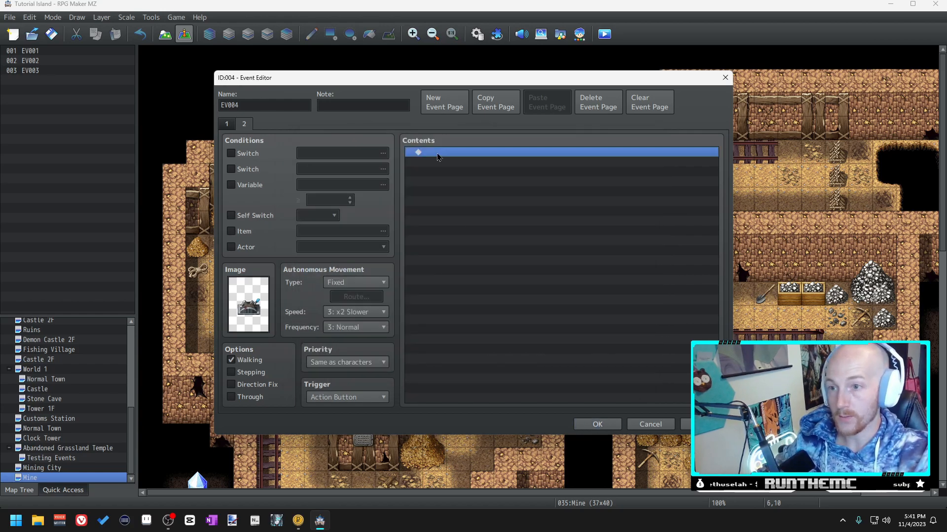
click(504, 239)
click(587, 245)
click(526, 393)
click(546, 298)
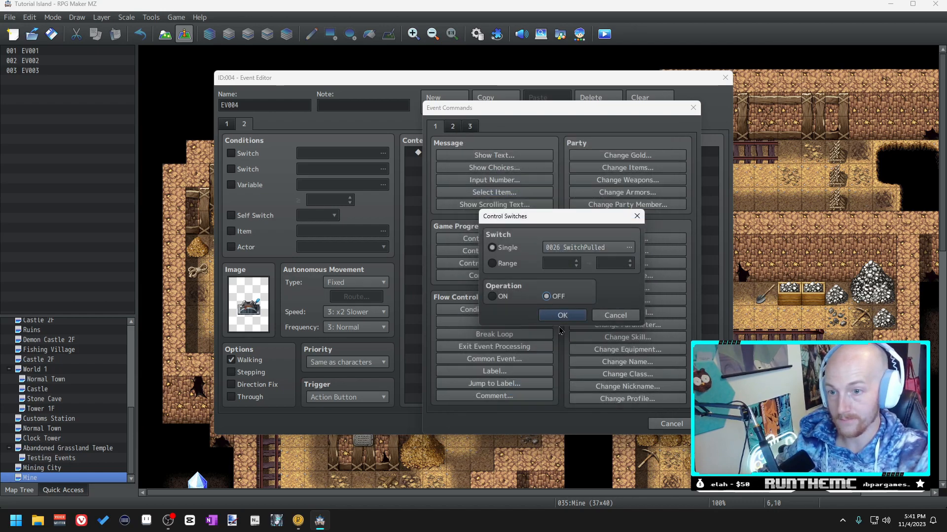
click(560, 317)
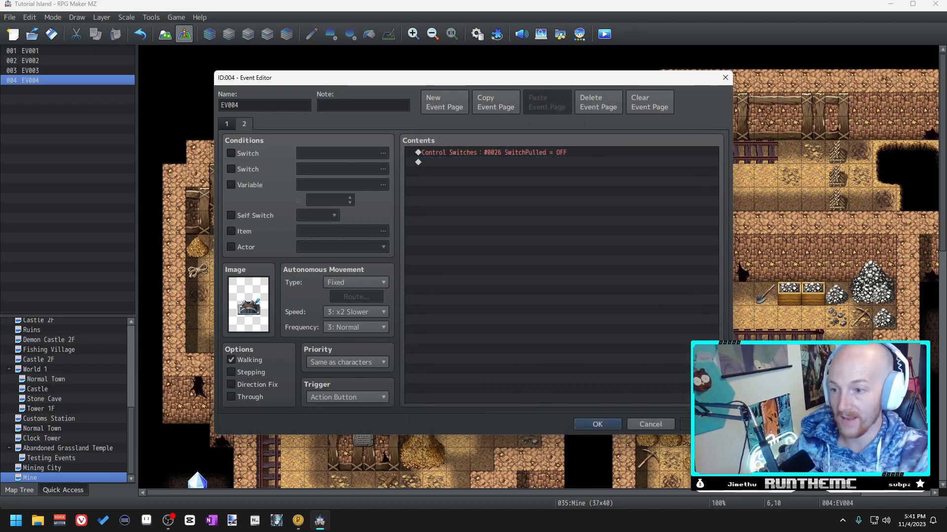
click(594, 424)
Create a quick treasure event at tile 9,7, below the large crystal, containing the weapon 0040 Mithril Bow.
right_click(362, 217)
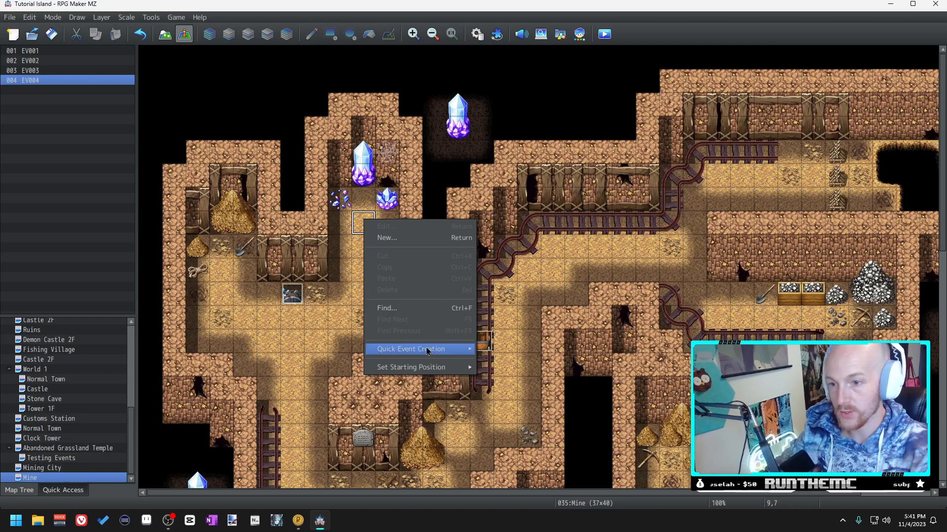
mouse_move(428, 349)
click(526, 378)
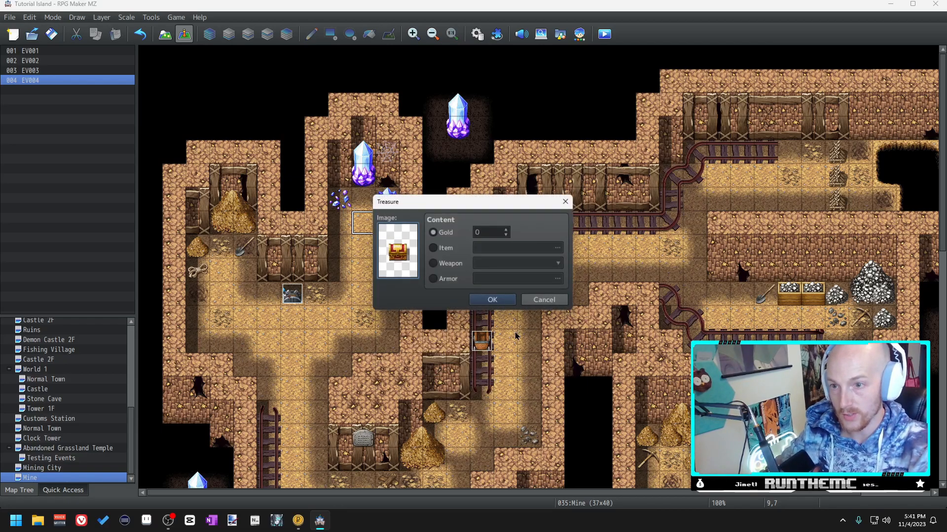
click(434, 264)
click(512, 270)
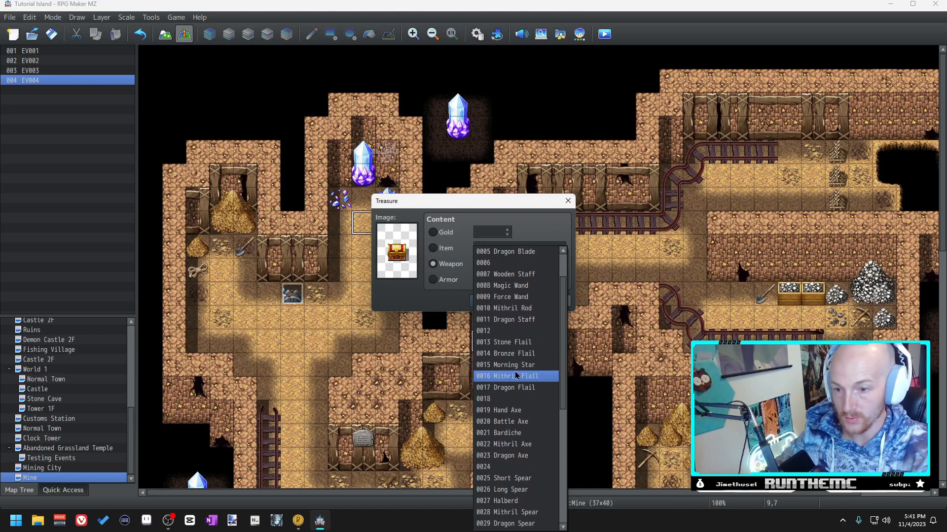
scroll(523, 424, down, 4)
scroll(534, 502, down, 4)
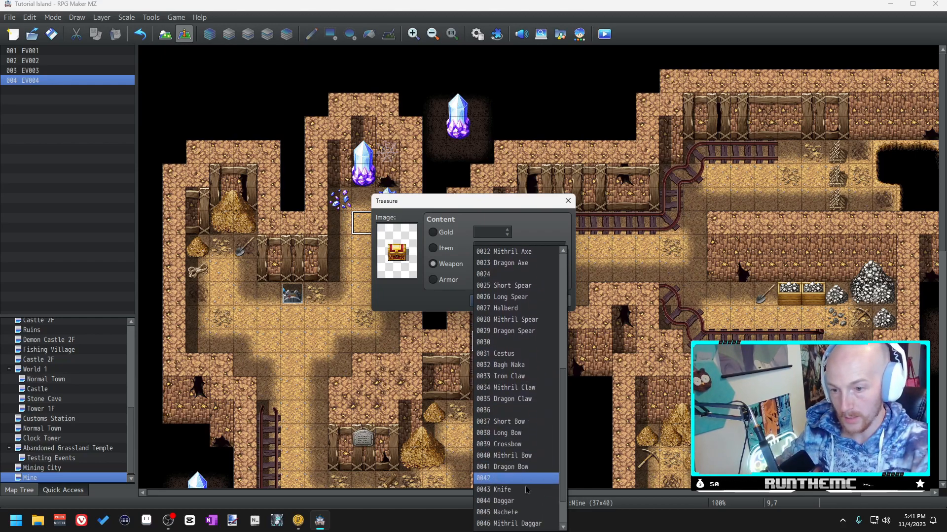
click(513, 417)
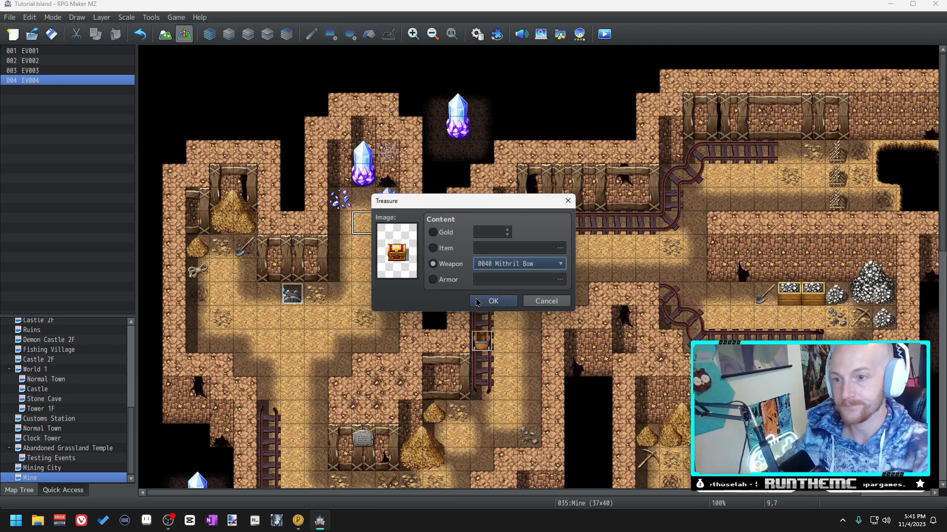
click(493, 301)
Make the first page of the Mithril Bow treasure event require switch 0026 SwitchPulled and save the event.
double_click(368, 221)
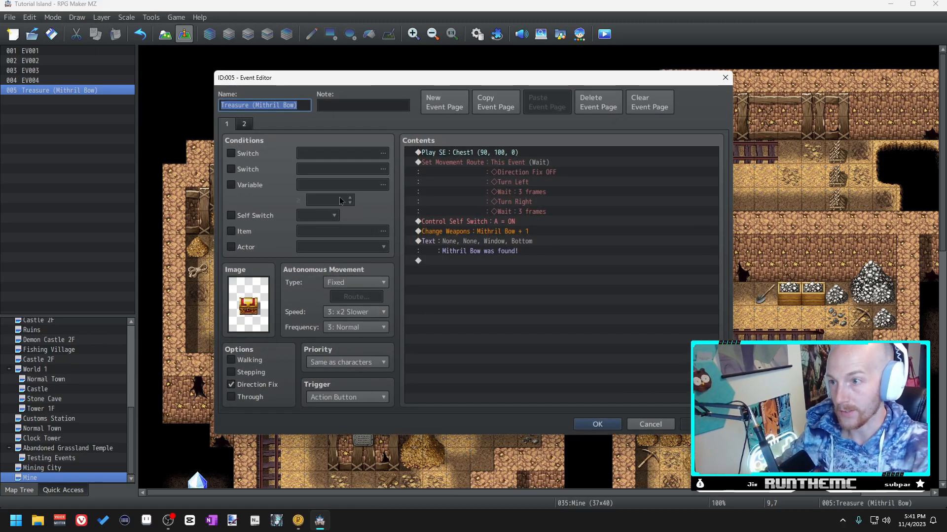
click(241, 156)
click(383, 153)
click(514, 200)
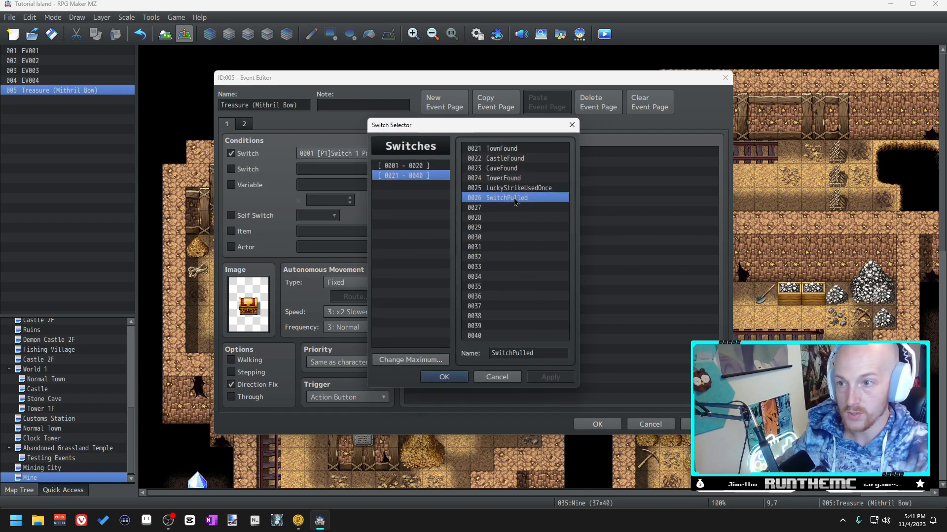
double_click(514, 199)
key(Return)
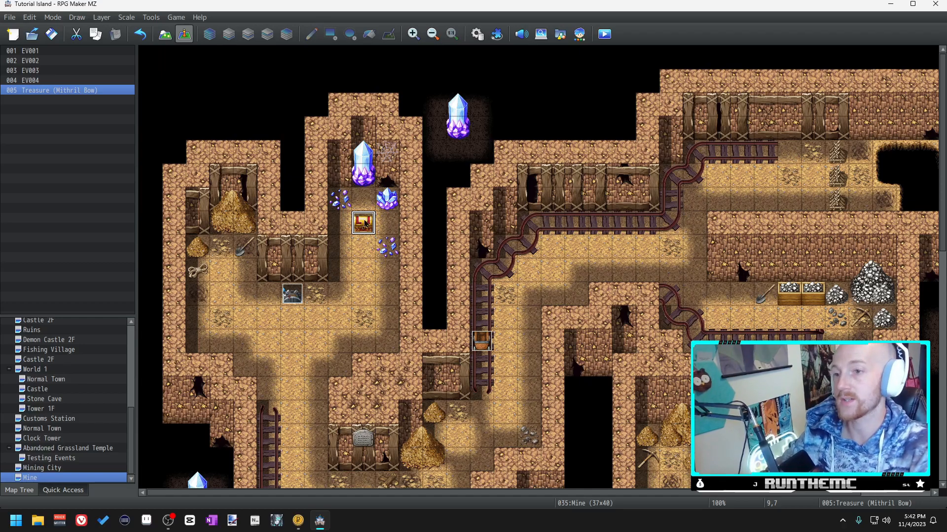
Create an event named Timer at tile 0,0 of the map with its trigger set to Parallel.
click(154, 62)
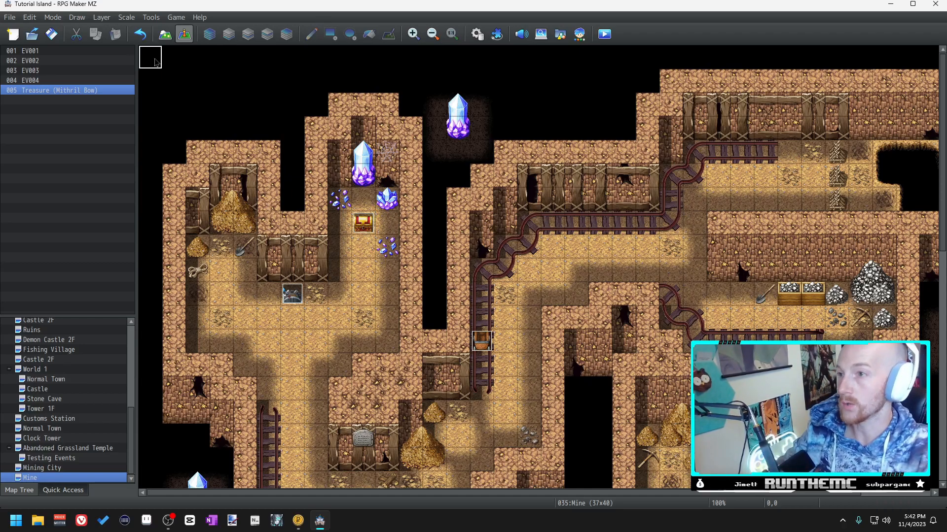
double_click(156, 63)
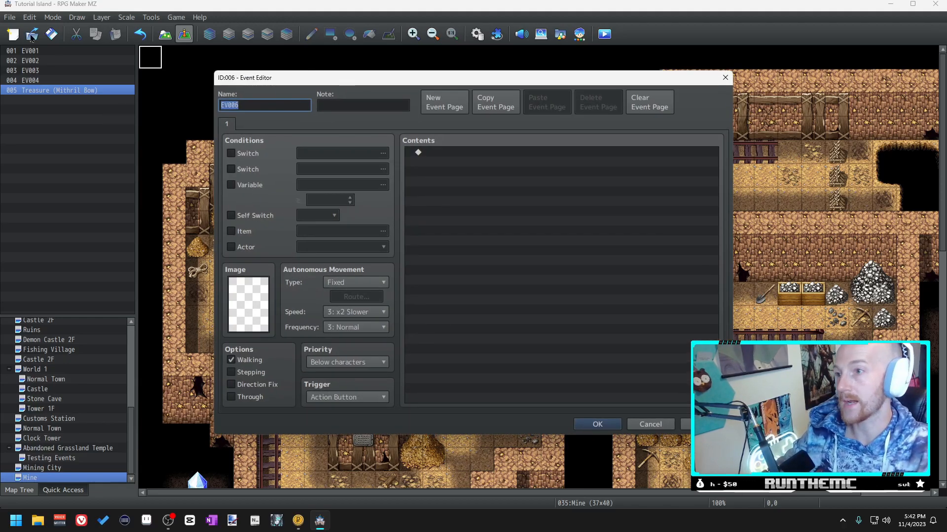
text(Timer)
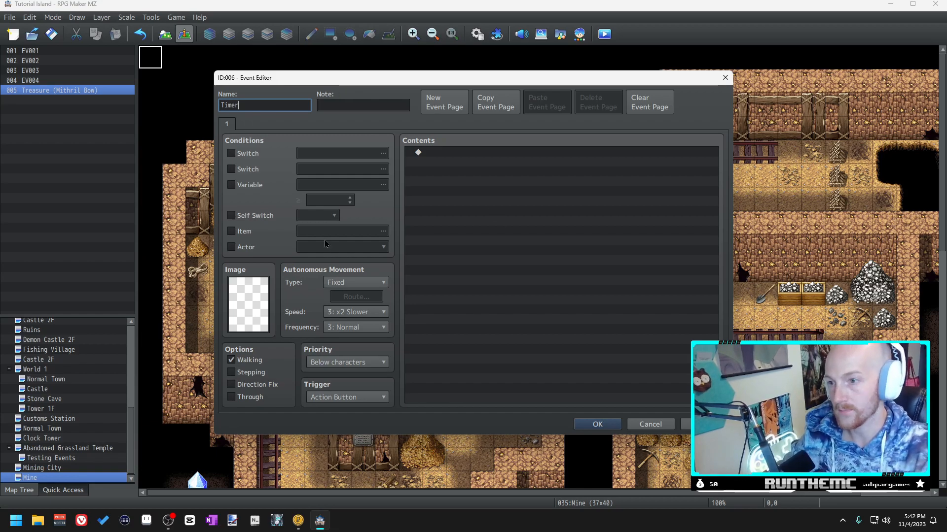
click(348, 398)
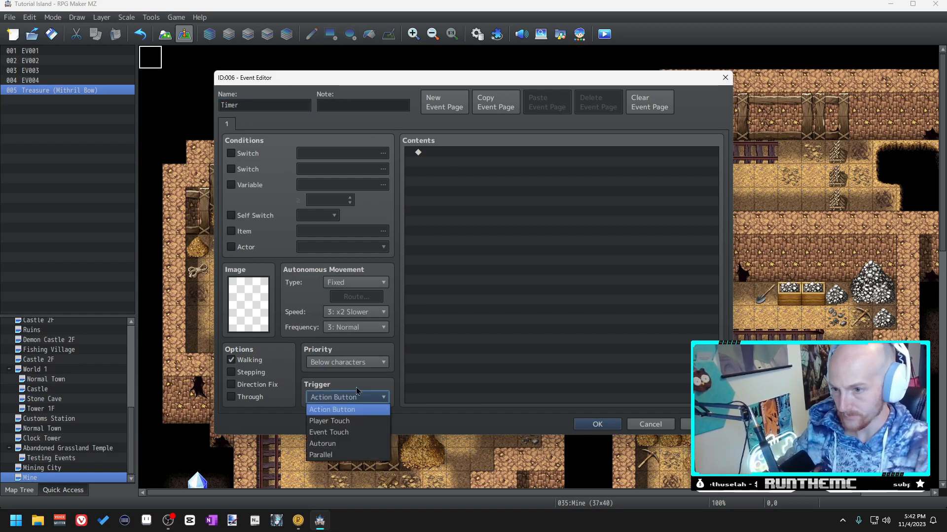
click(333, 455)
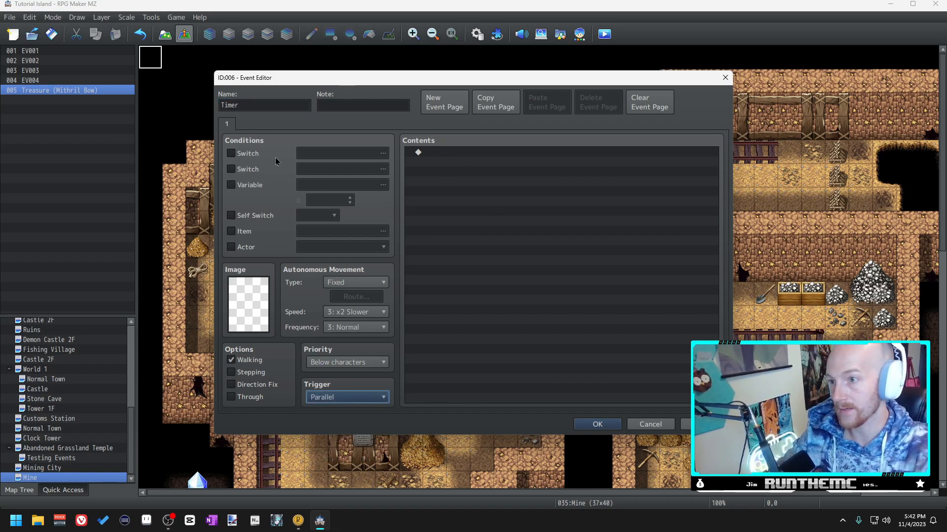
Make the Timer event's page require switch 0026 SwitchPulled.
click(244, 153)
click(383, 153)
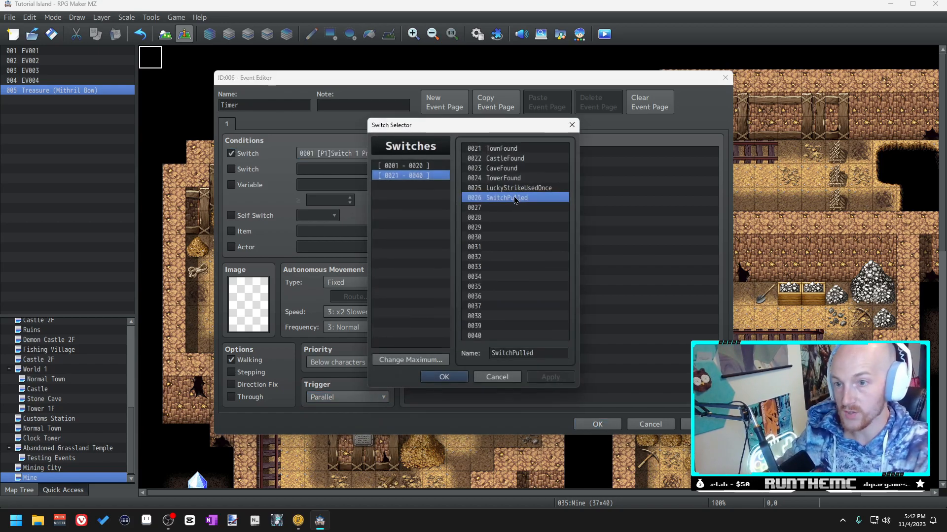
double_click(515, 201)
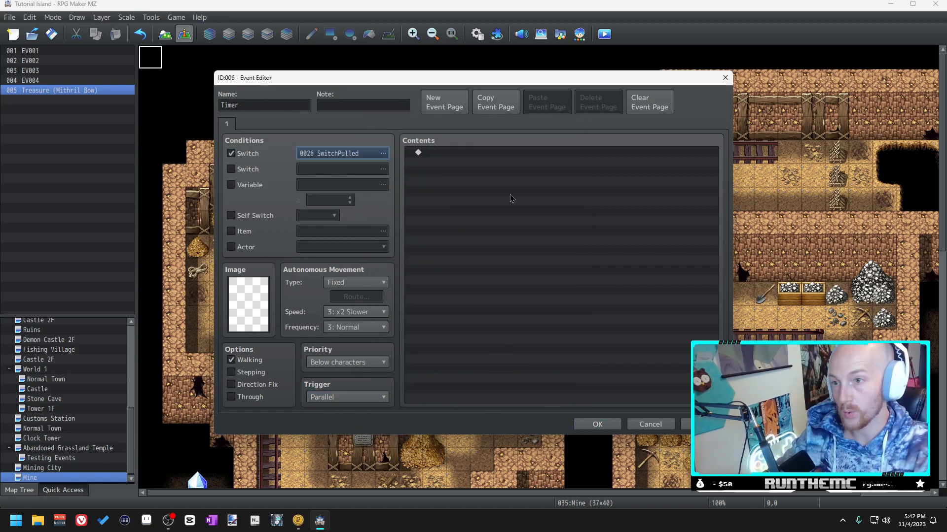
Add a Wait command of 180 frames to the Timer event's contents.
double_click(464, 152)
click(458, 126)
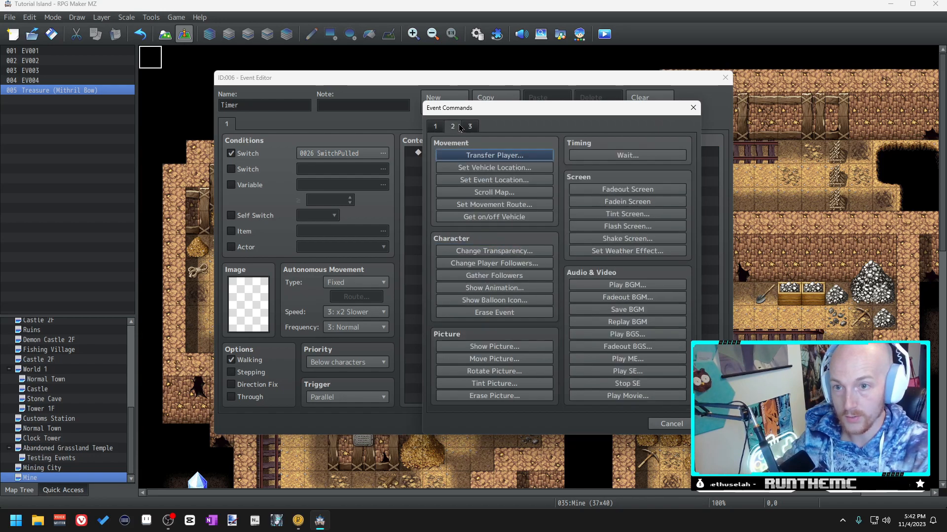
click(612, 156)
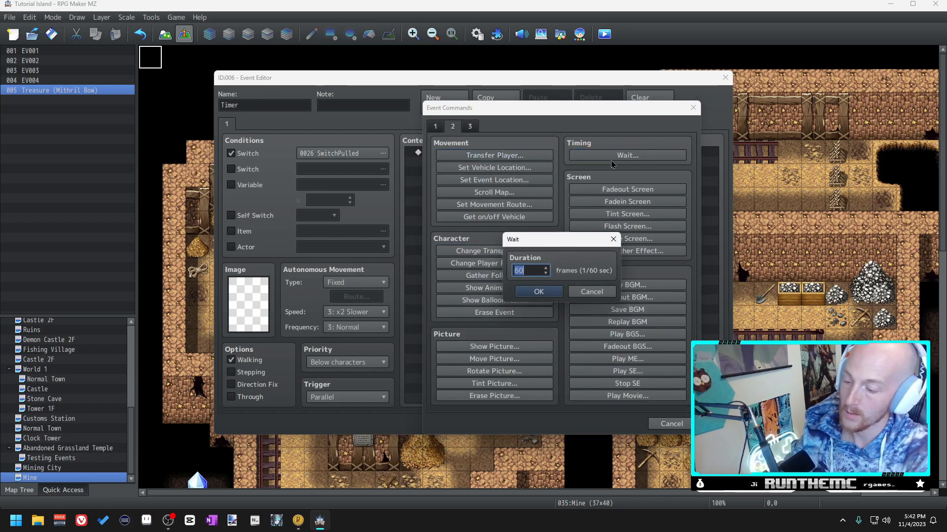
text(2)
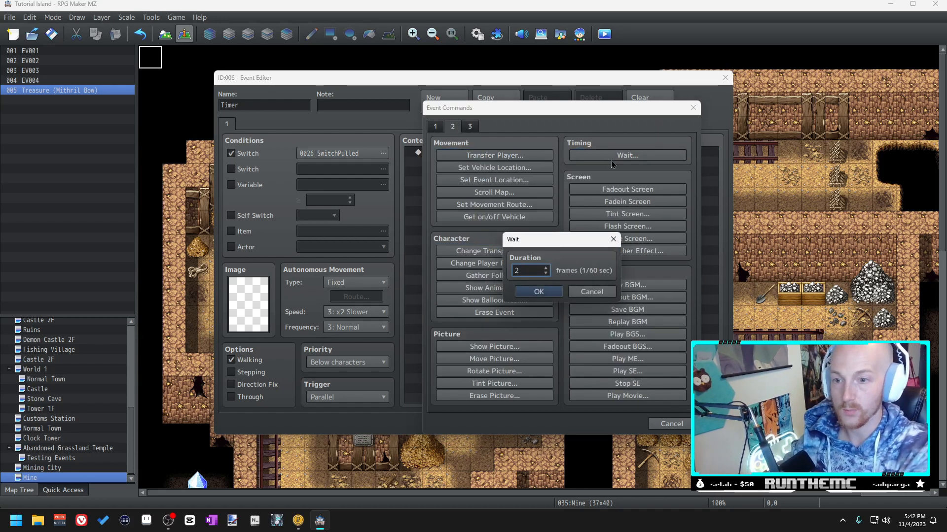
text(80)
click(540, 290)
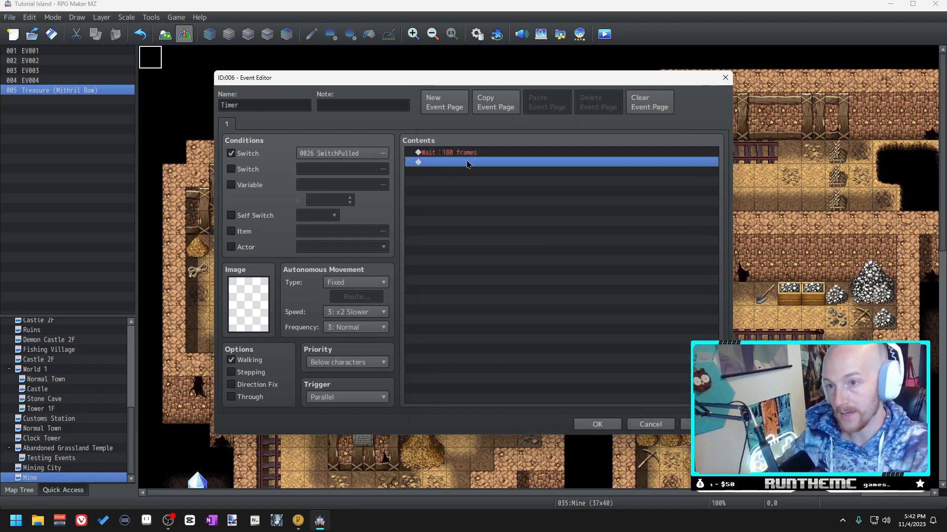
Add a Control Switches command below the wait that turns 0026 SwitchPulled OFF.
double_click(467, 164)
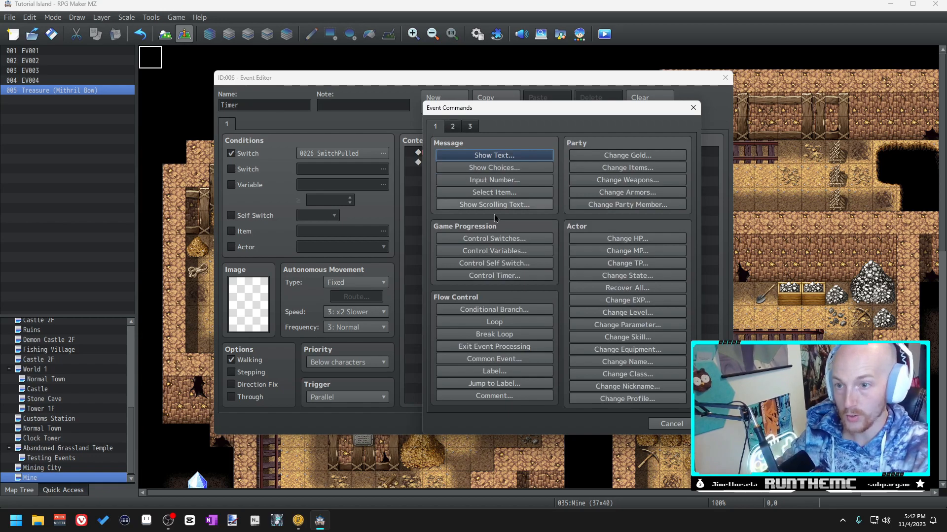
click(494, 239)
click(628, 245)
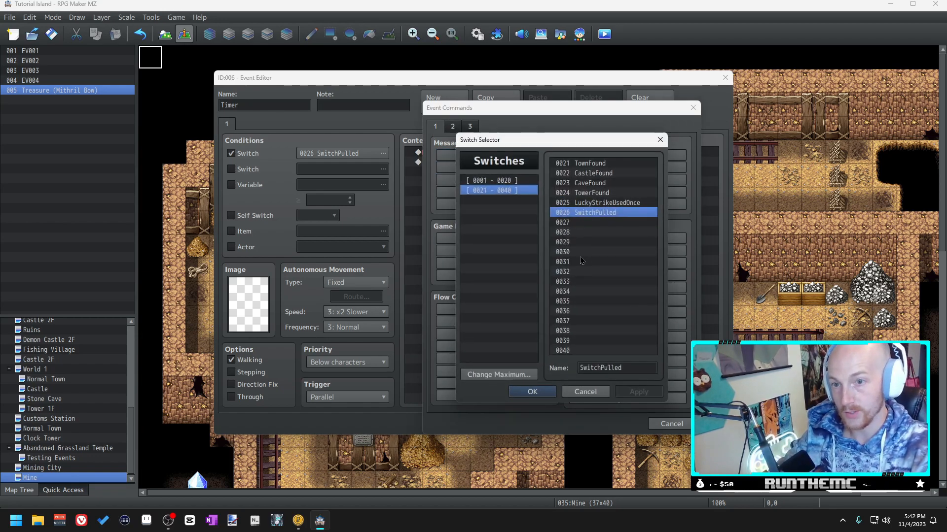
double_click(588, 215)
click(563, 298)
click(567, 316)
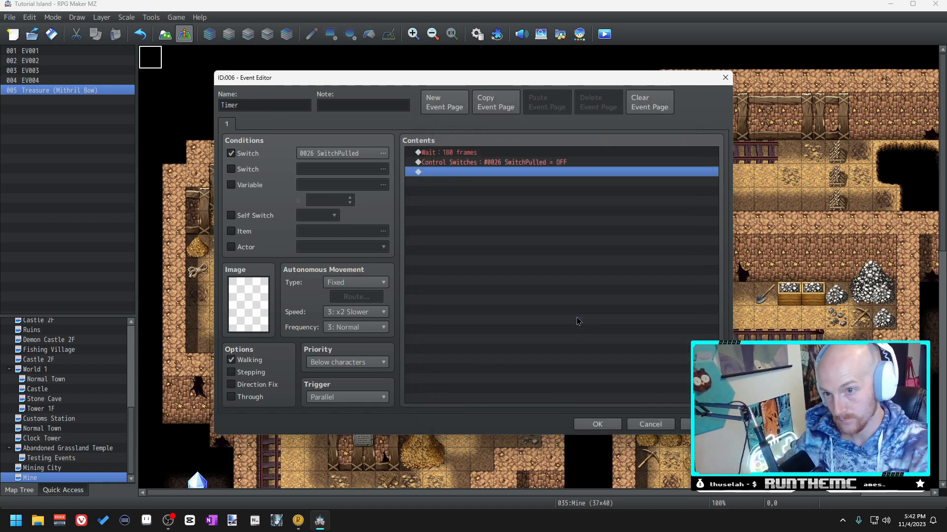
Keep the Timer event's trigger set to Parallel and save the event.
click(464, 153)
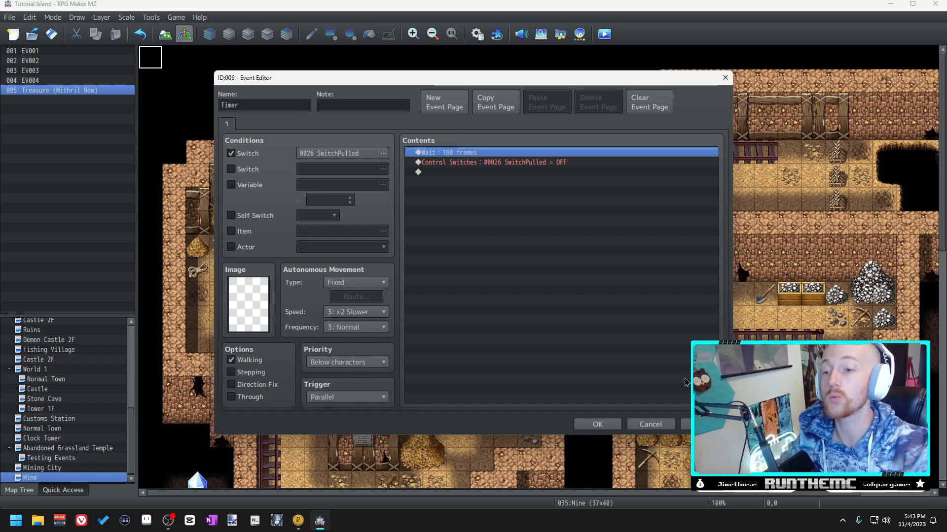
click(348, 397)
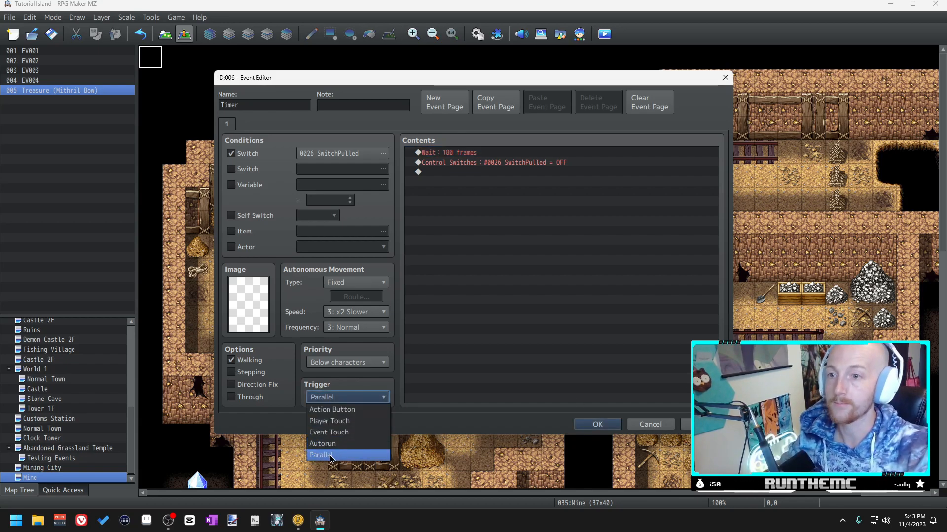
click(330, 455)
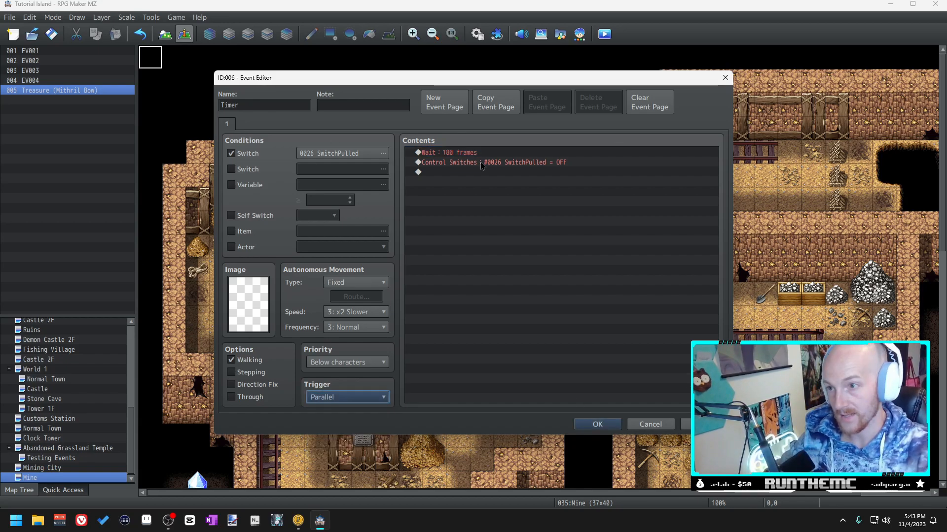
click(595, 425)
Set the player's starting position at tile 6,11, directly below the lever.
click(292, 318)
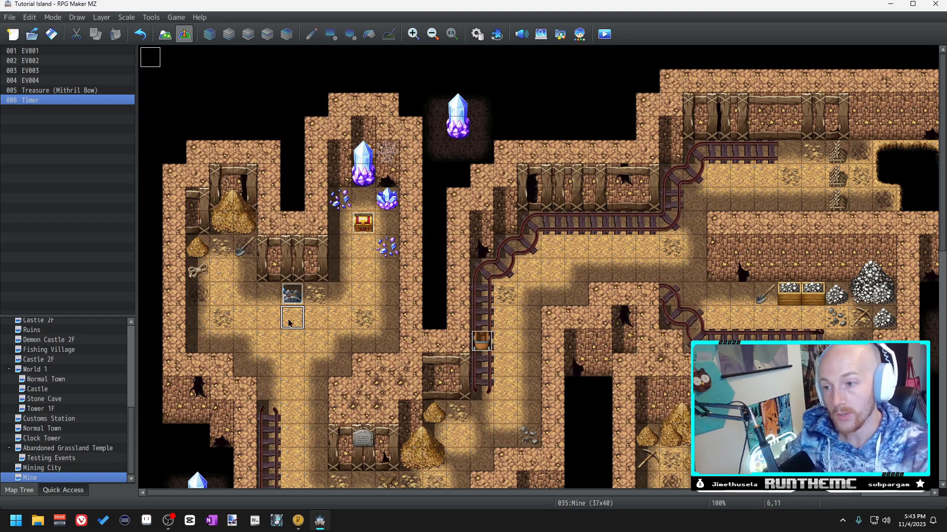
right_click(291, 321)
mouse_move(374, 469)
click(419, 465)
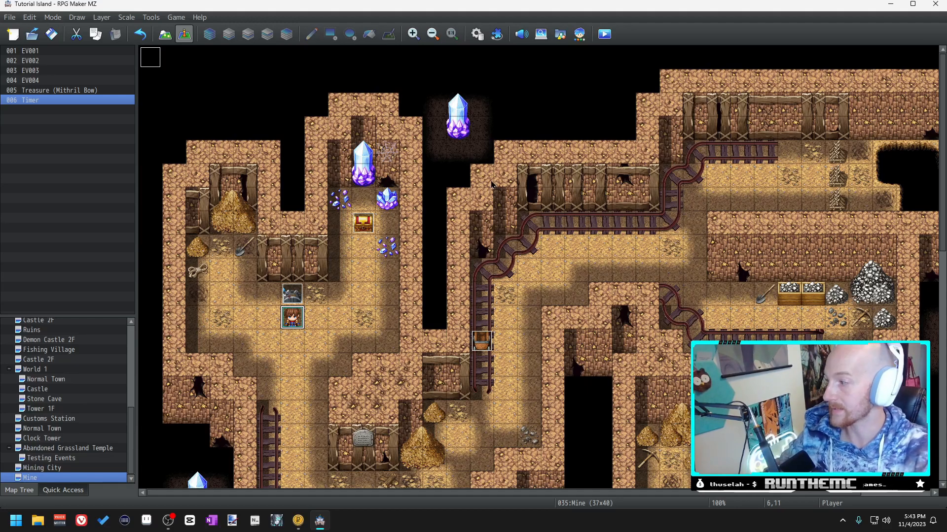
Save the game changes, run a playtest of the lever on the Mine map, and close the test window.
click(604, 34)
click(453, 275)
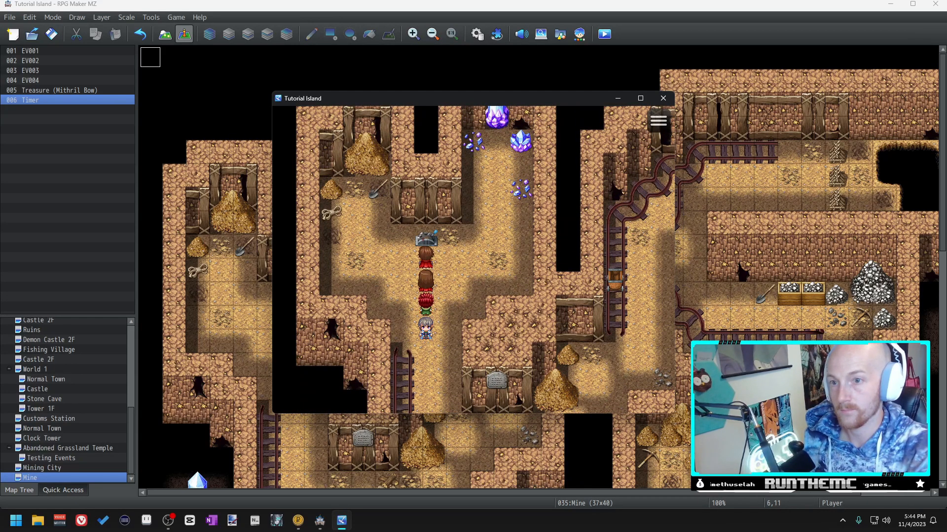
click(663, 98)
Make the second page of lever event EV004 require switch 0026 SwitchPulled and save the event.
double_click(291, 294)
click(244, 124)
click(231, 153)
click(339, 157)
double_click(525, 199)
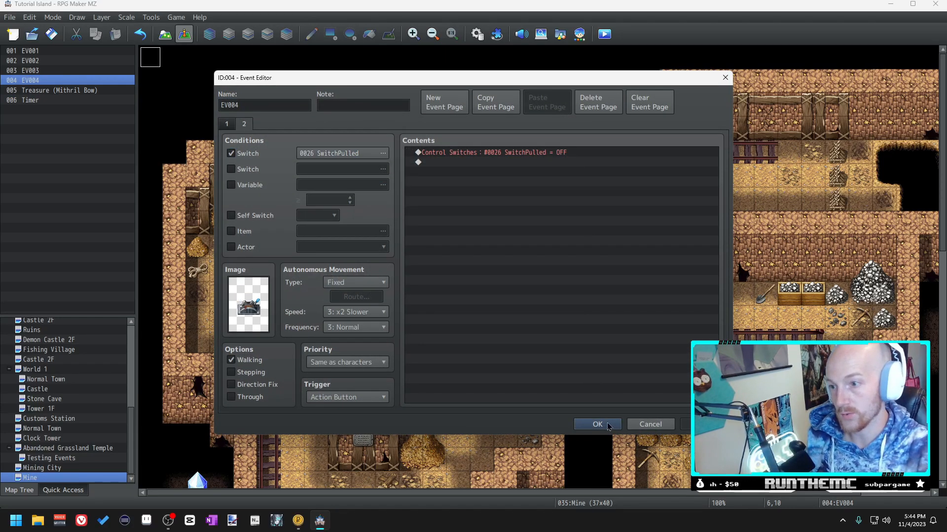
click(244, 124)
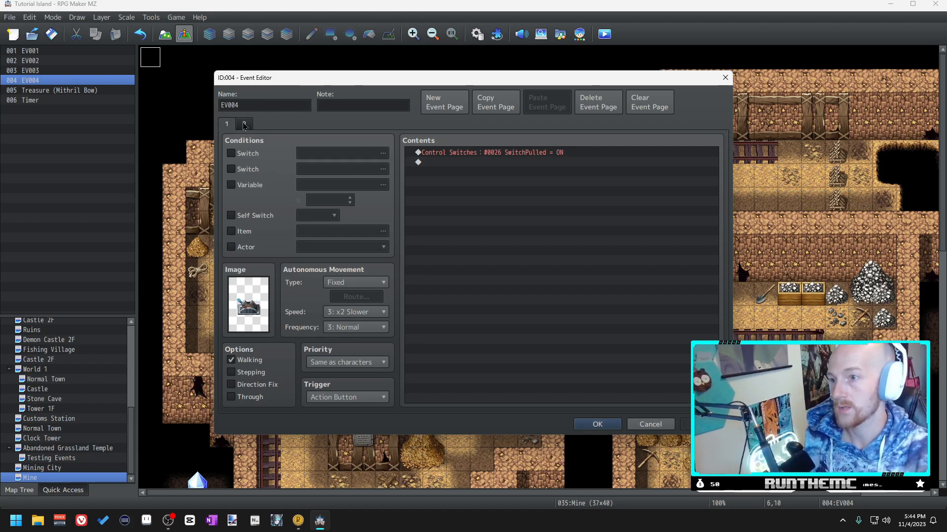
click(597, 424)
Save the changes and playtest the puzzle by pulling the lever, walking to the treasure chest and opening it.
key(Return)
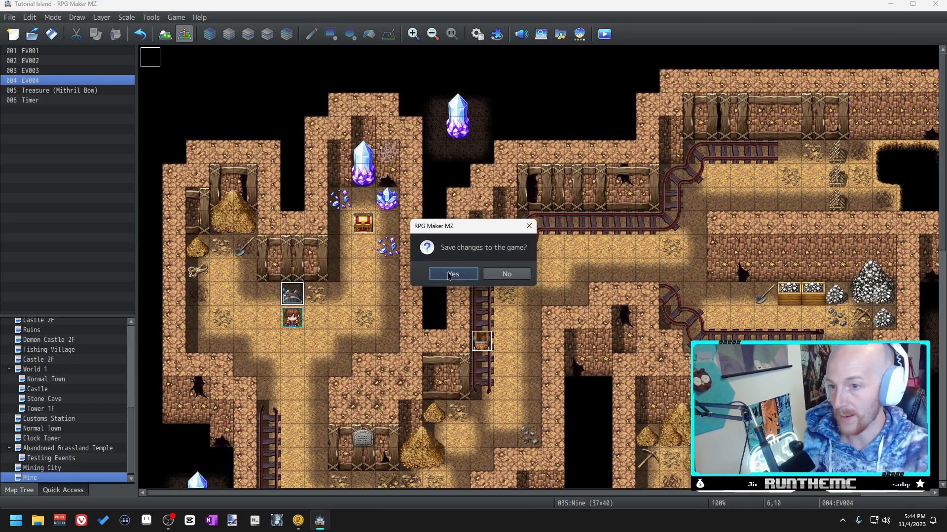
key(Up)
key(Return)
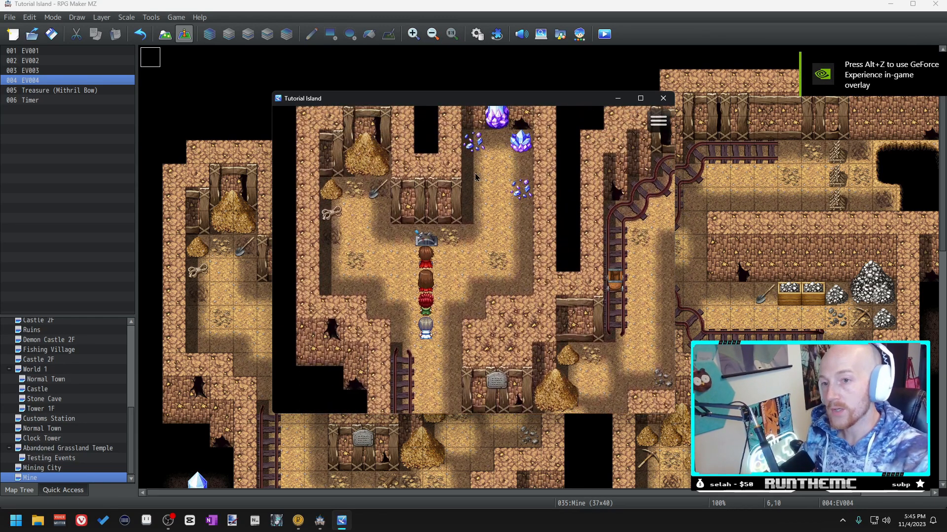
click(520, 183)
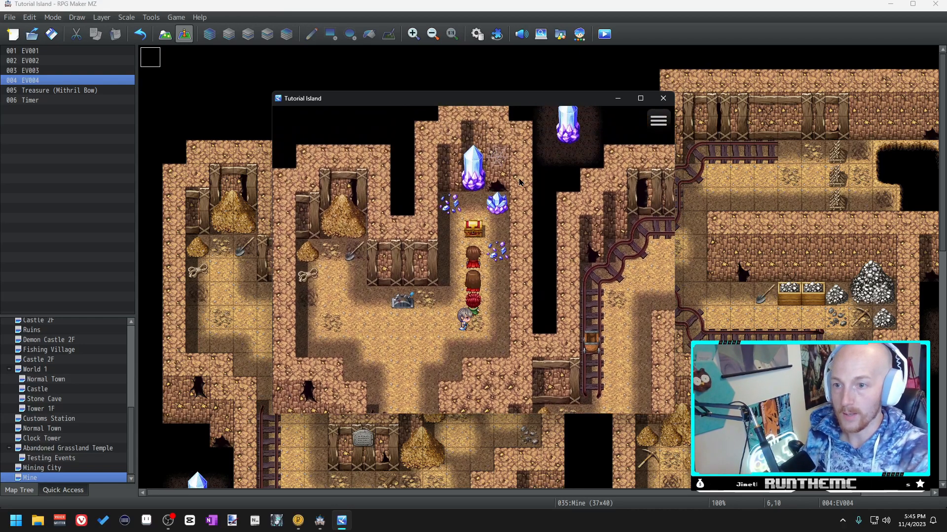
key(Return)
key(Return)
Walk the party from the opened chest back to the lever in the playtest.
key(Down)
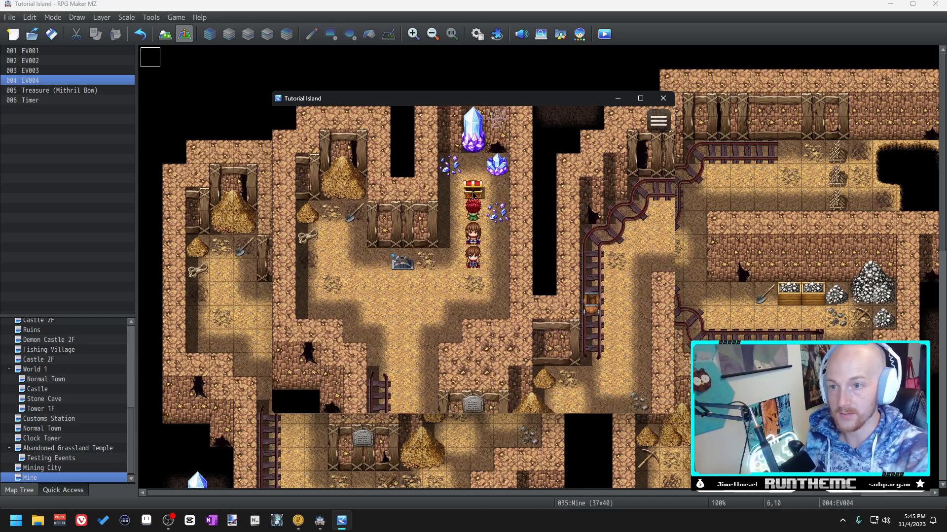
key(Down)
key(Left)
key(Up)
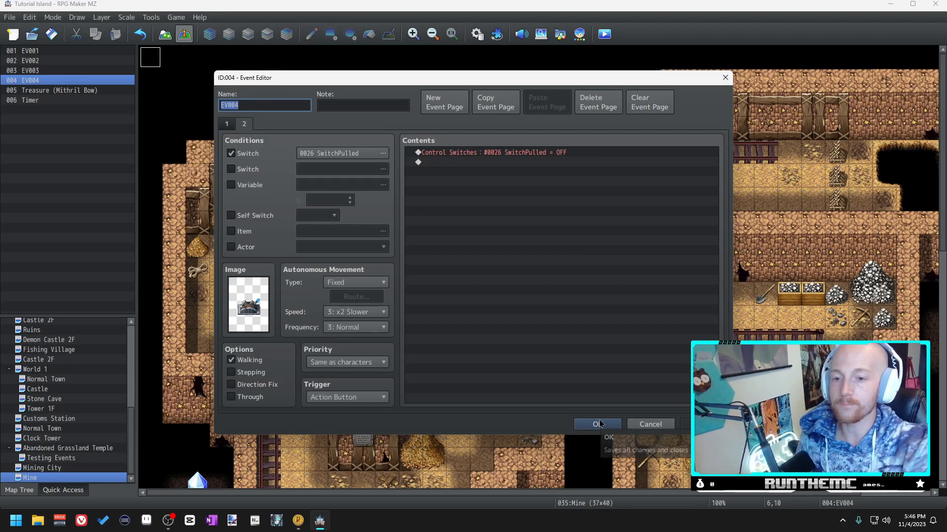
Close the lever event and review the Wait and Control Switches commands in the Timer event.
click(598, 425)
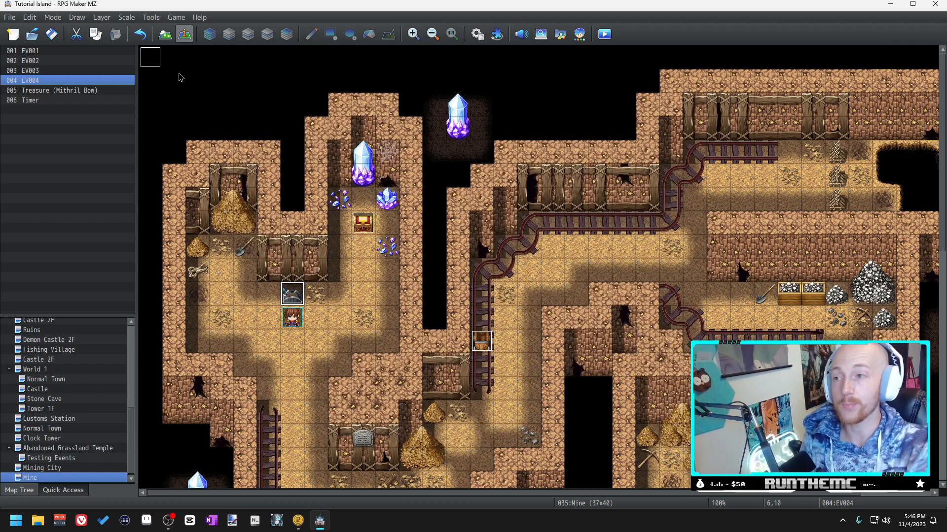
click(151, 63)
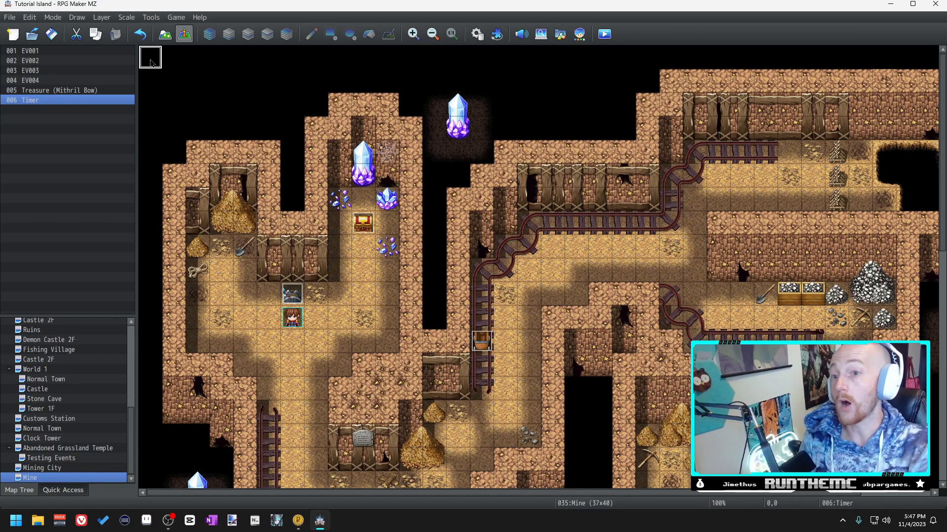
double_click(151, 62)
click(482, 154)
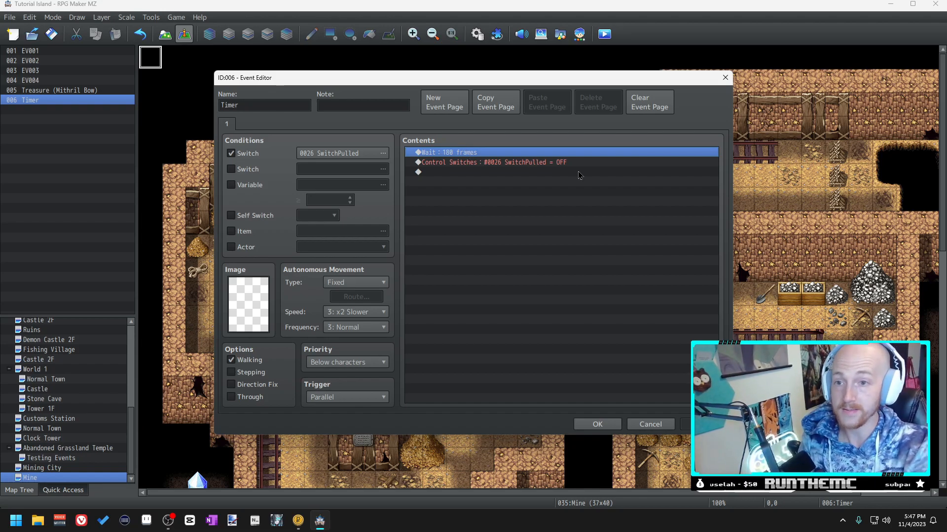
key(Escape)
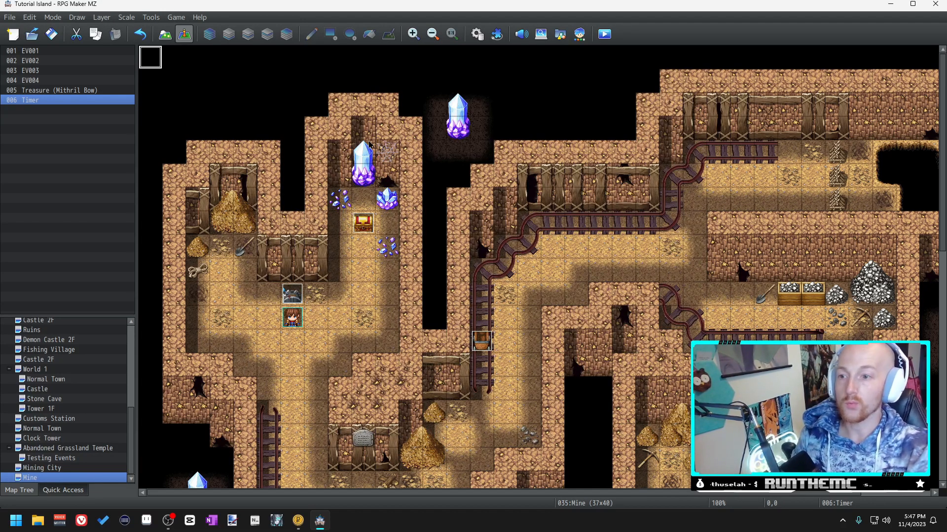